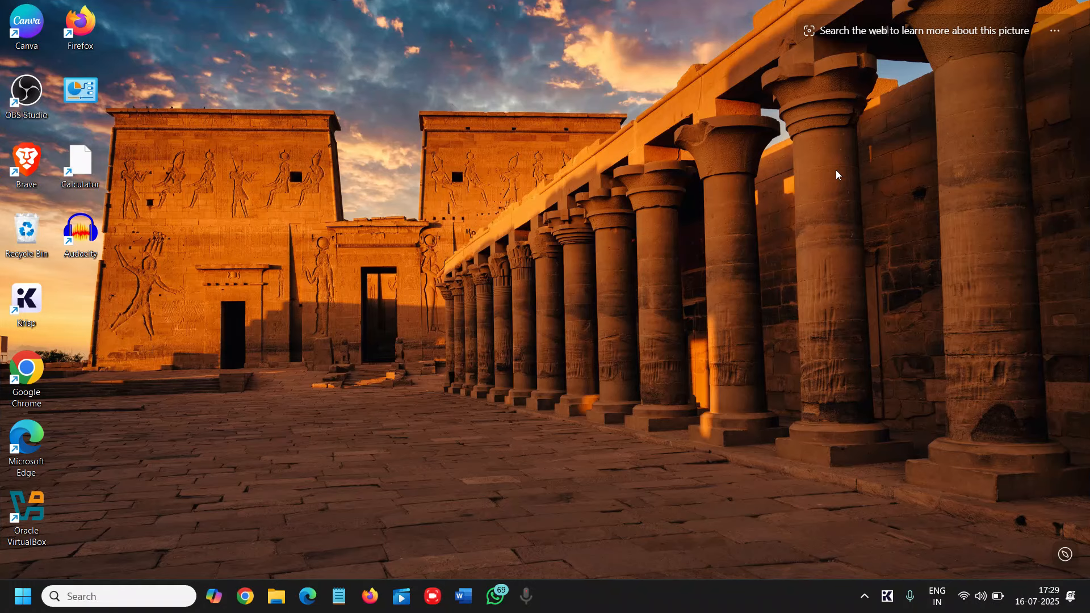
Launch Audacity and get to its empty project window.
left_click(79, 242)
double_click(79, 241)
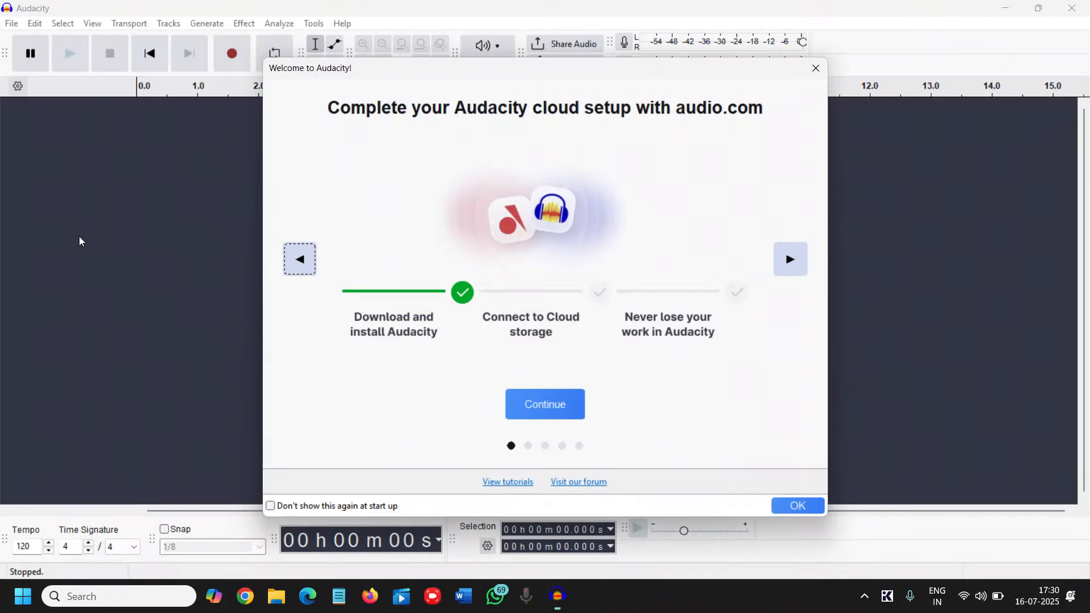
left_click(816, 68)
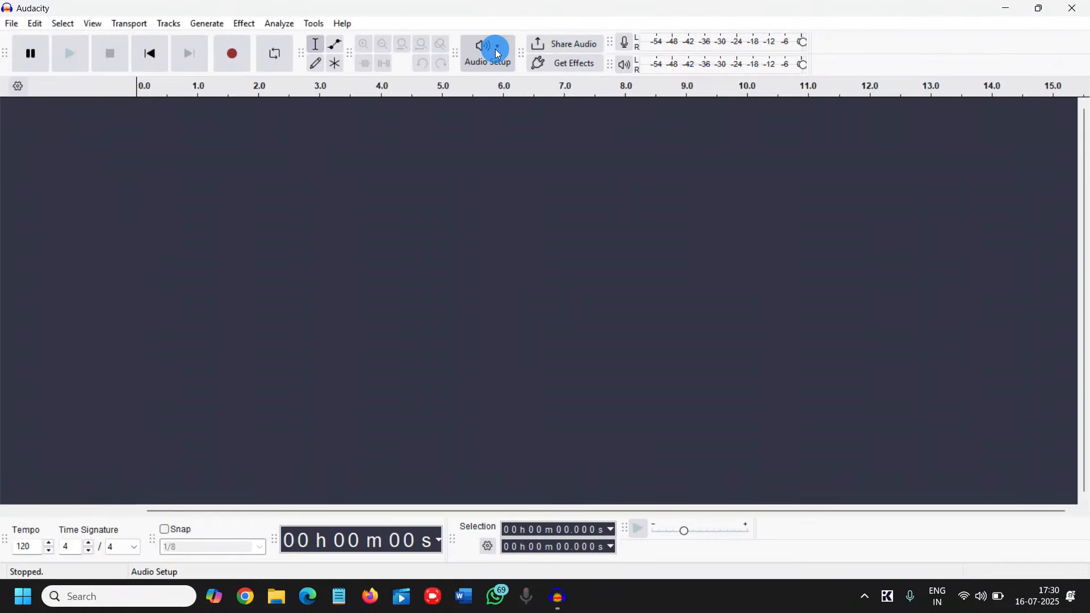
Review the available recording and playback devices in the audio setup.
left_click(498, 53)
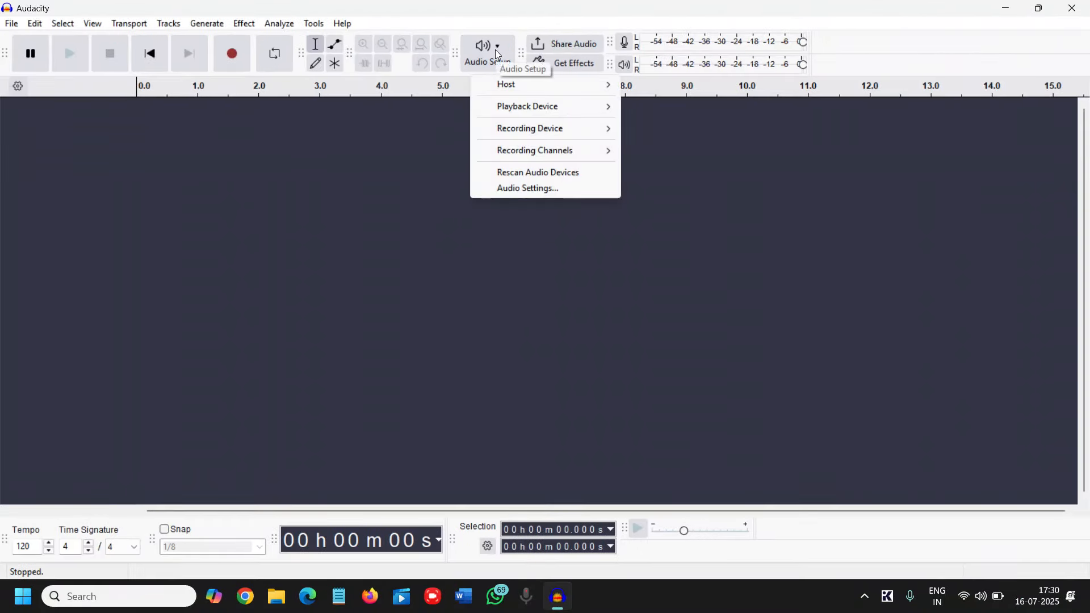
mouse_move(564, 132)
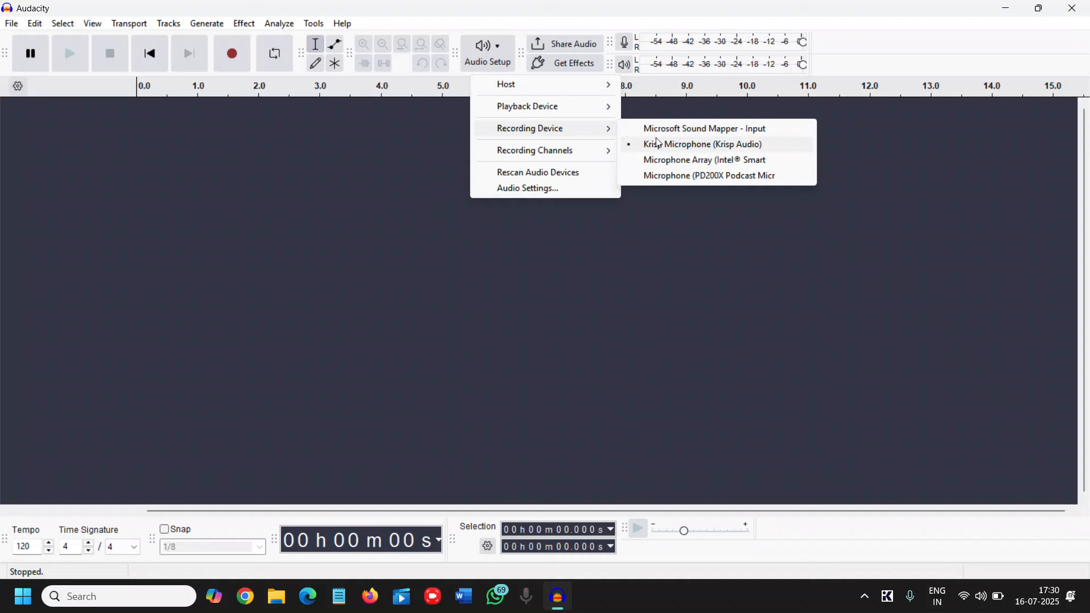
mouse_move(594, 111)
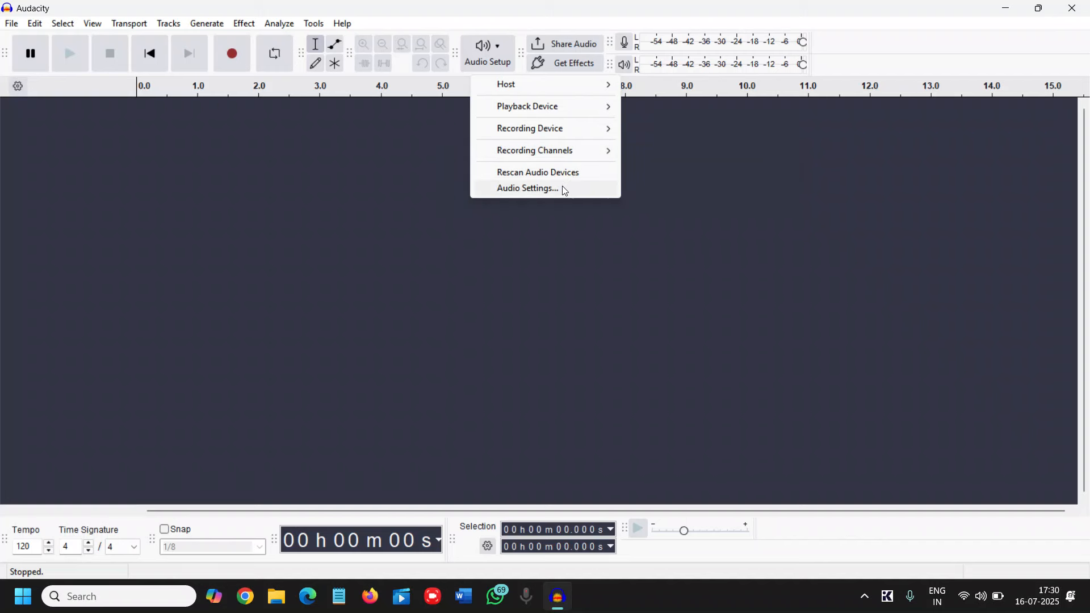
left_click(699, 198)
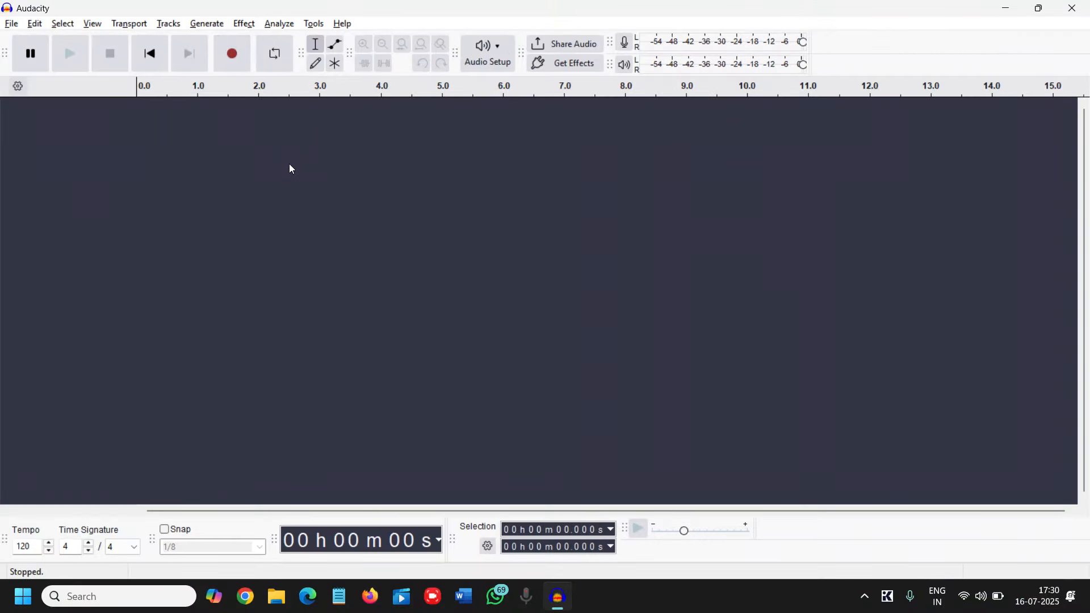
Record a voice clip of about 11.7 seconds on a new track and play it back from near its start.
key("r")
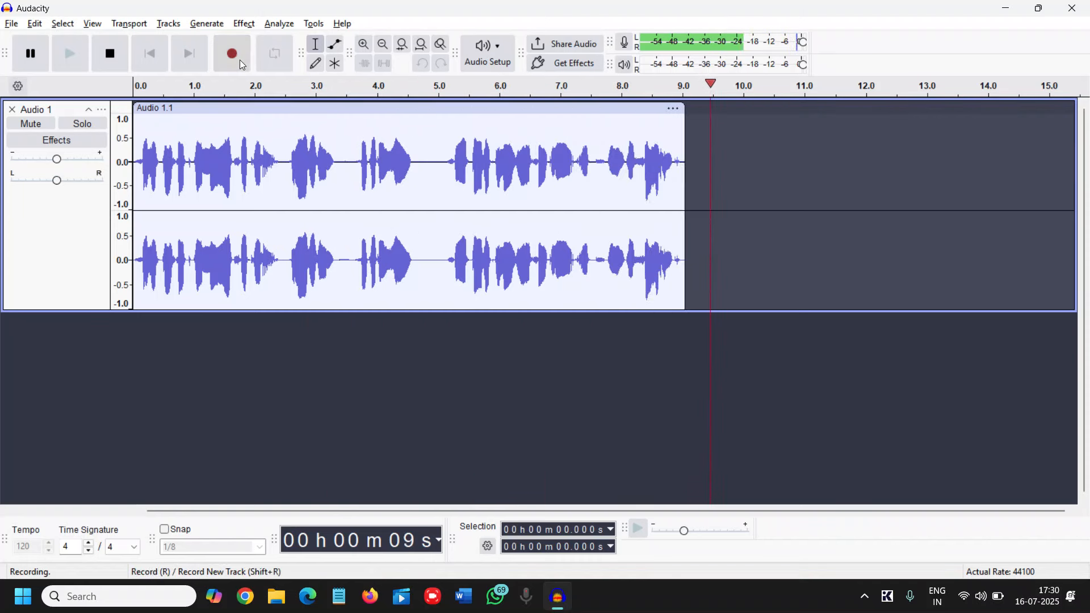
left_click(110, 59)
left_click(141, 163)
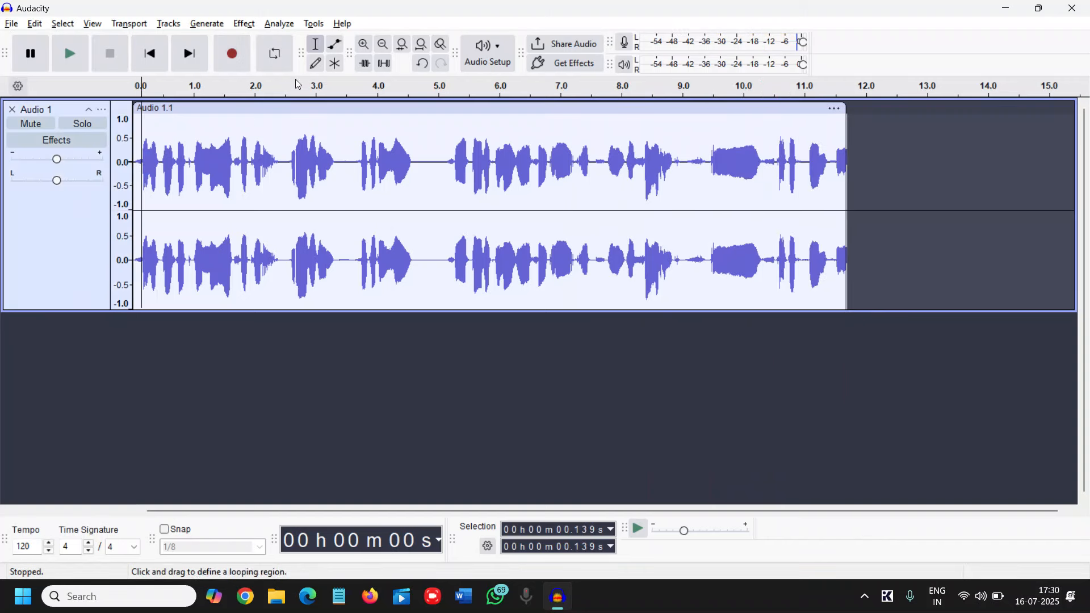
left_click(70, 55)
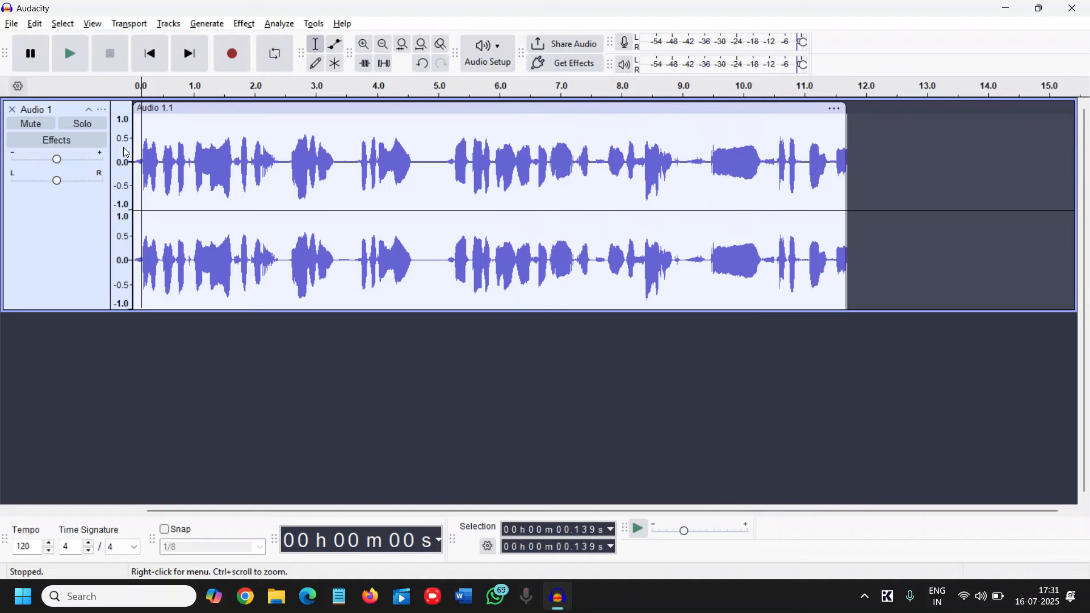
left_click(273, 170)
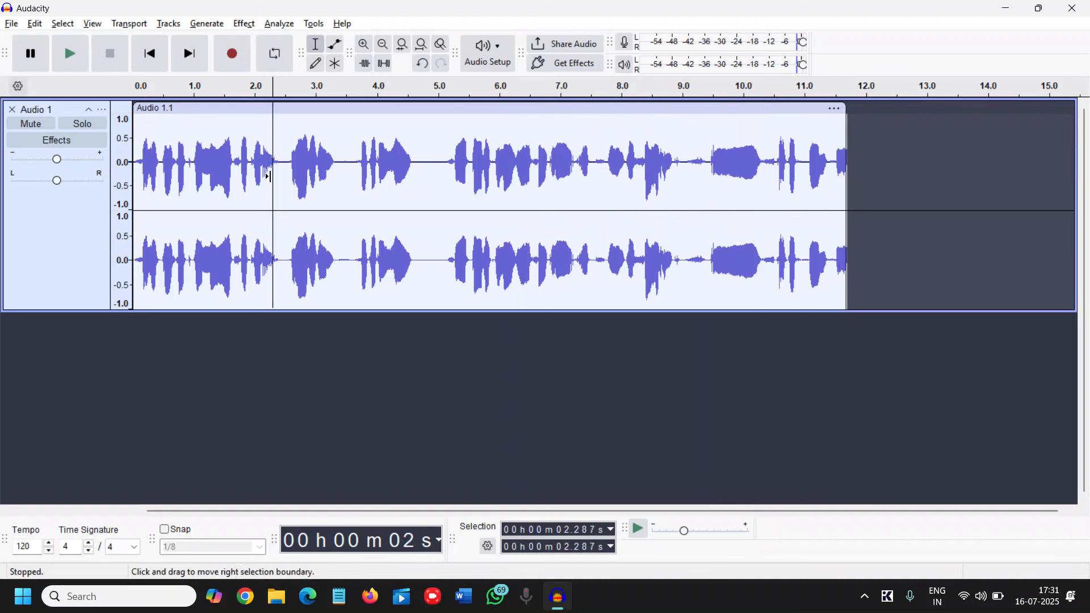
left_click(141, 165)
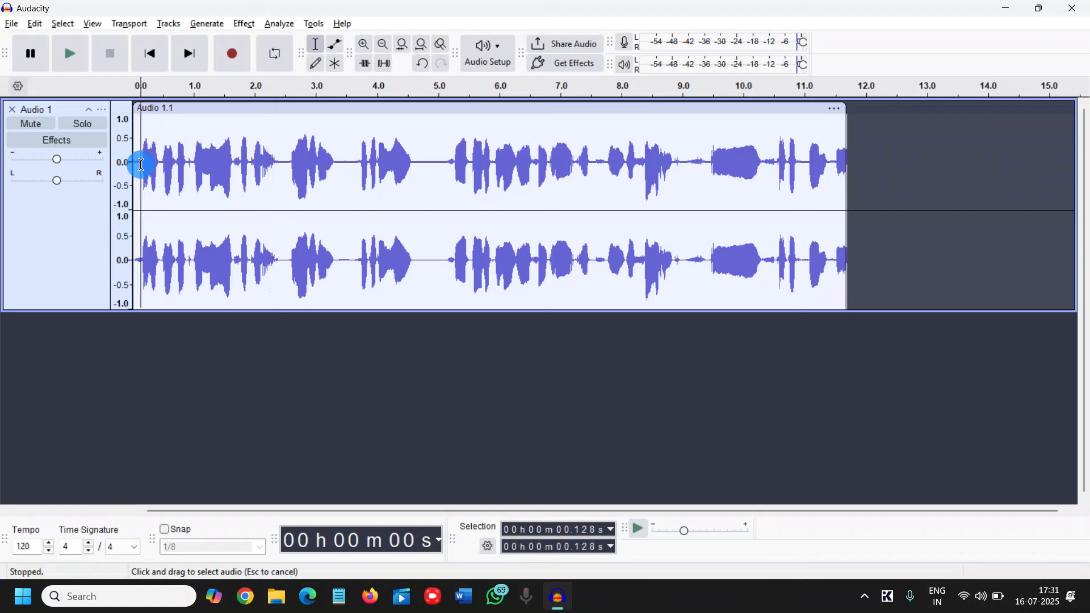
left_click_drag(142, 165, 444, 187)
left_click(449, 184)
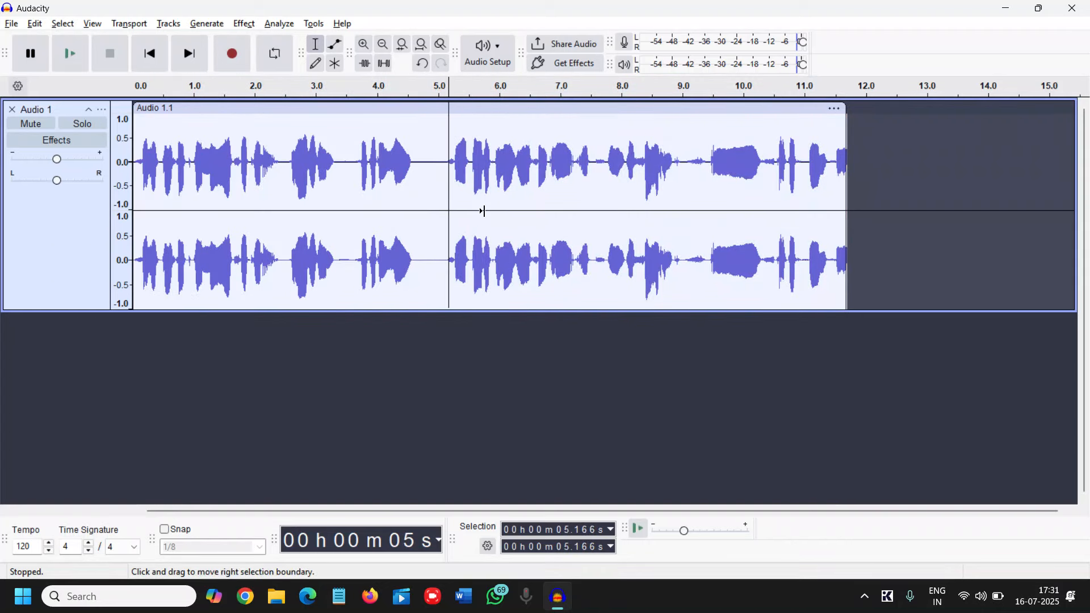
Select the whole voice recording and open the Filter Curve EQ effect for it.
key("ctrl+a")
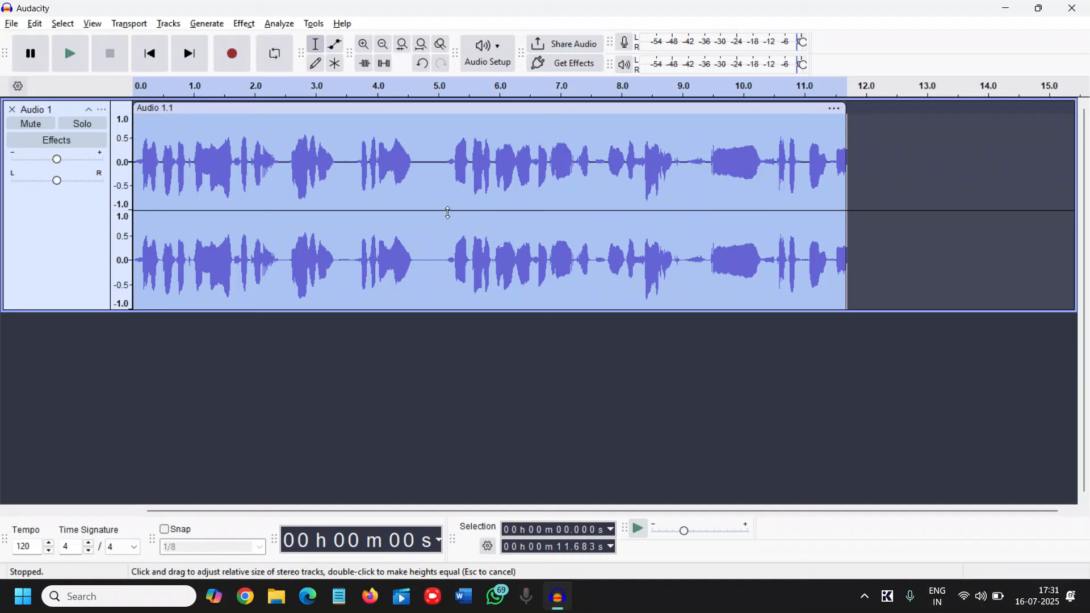
left_click(245, 25)
left_click(245, 24)
left_click(244, 24)
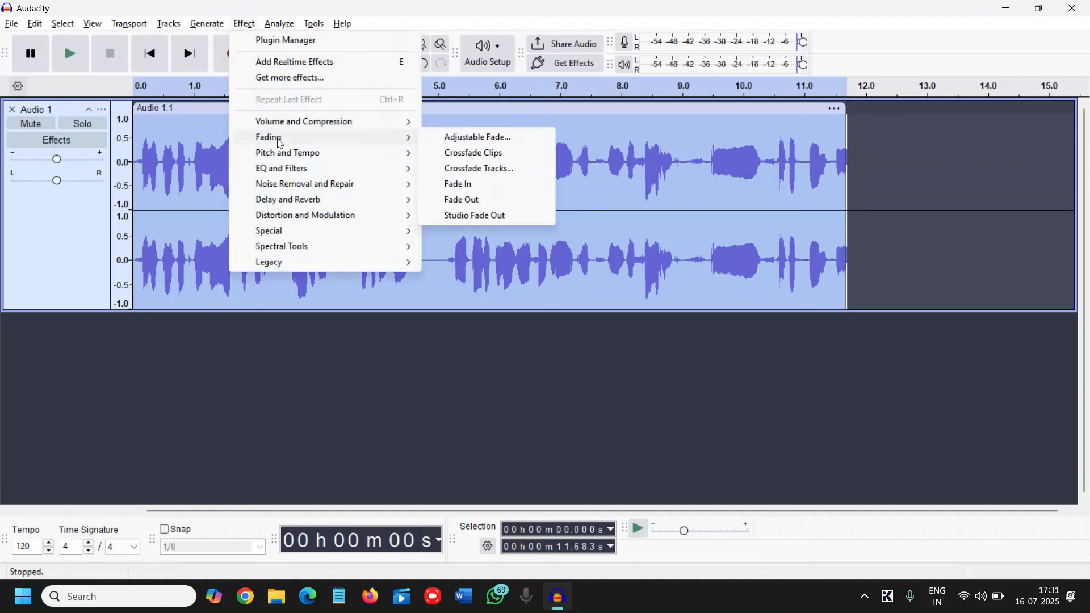
mouse_move(269, 173)
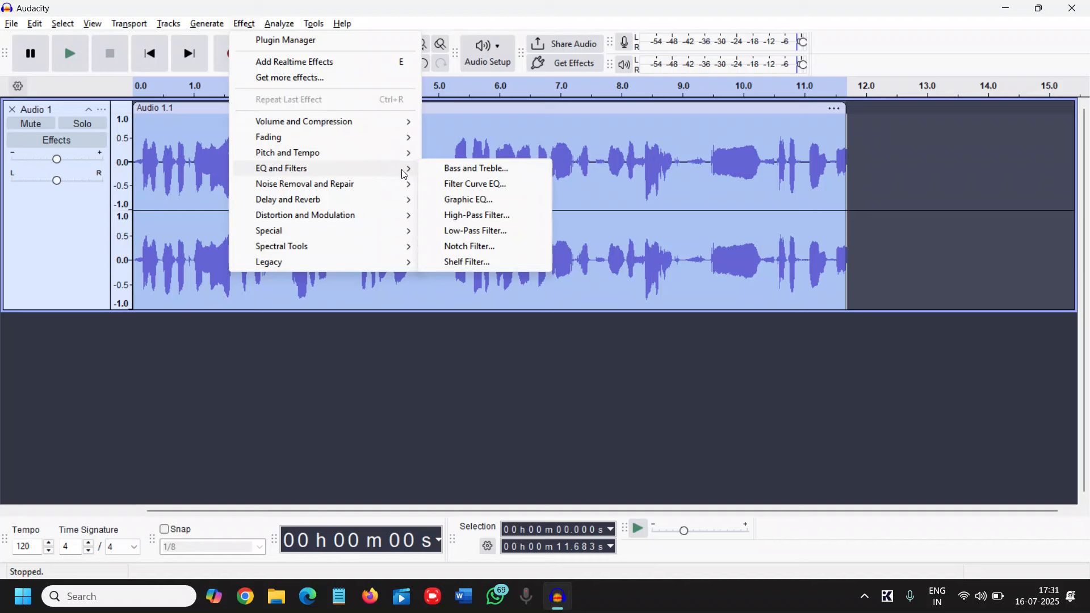
left_click(483, 184)
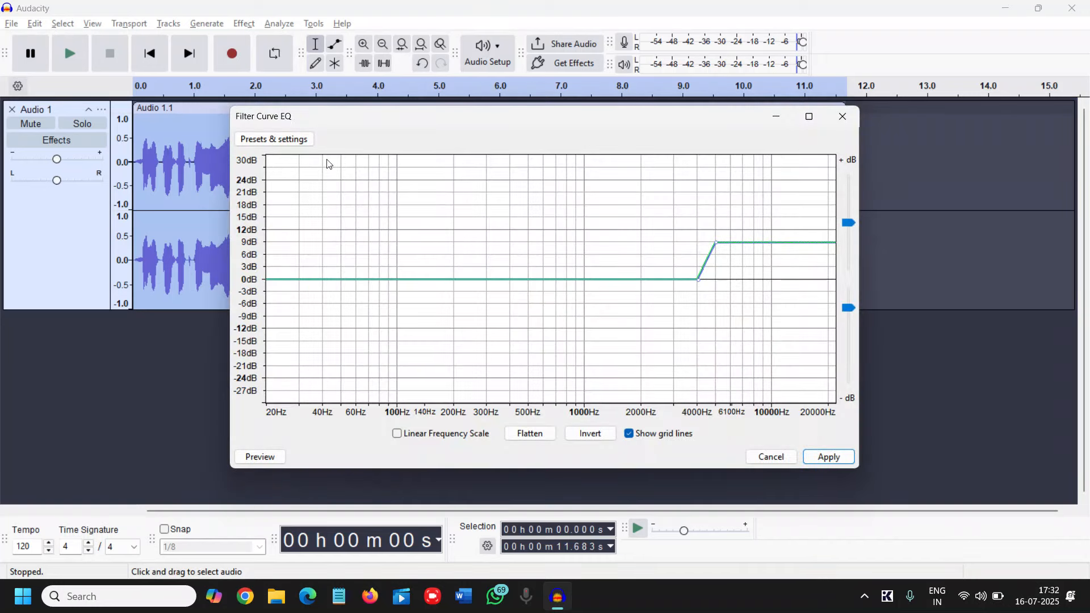
Load the Bass Boost factory preset in the Filter Curve EQ.
left_click(271, 141)
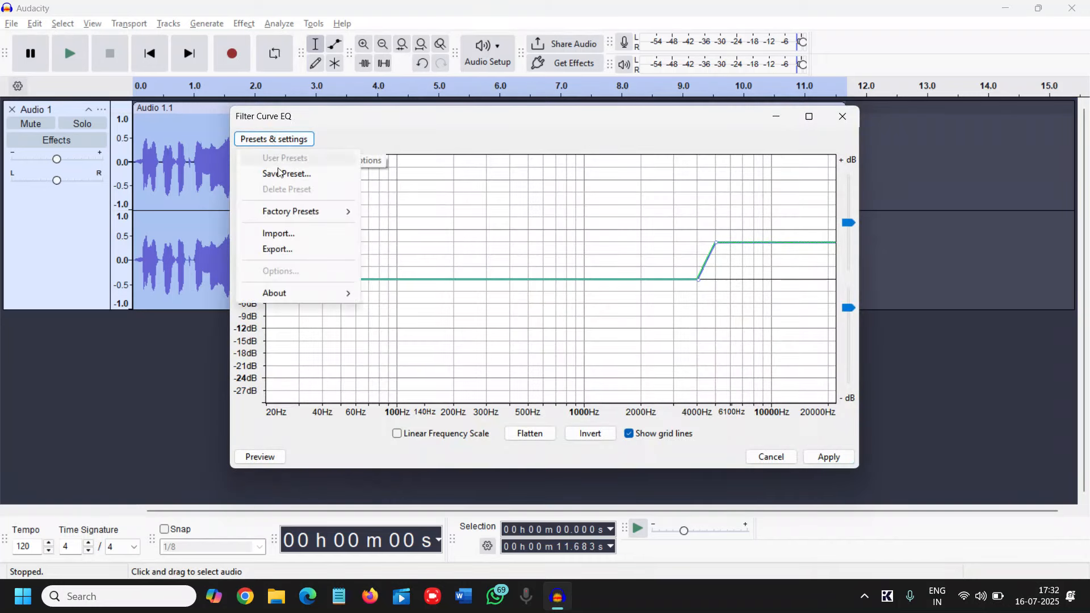
mouse_move(283, 219)
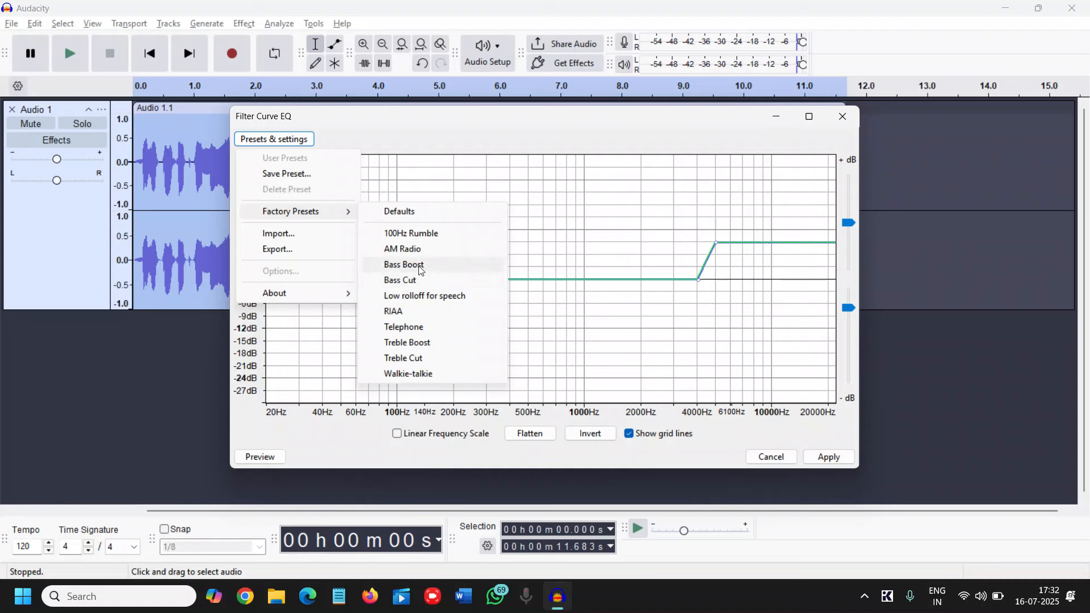
left_click(421, 266)
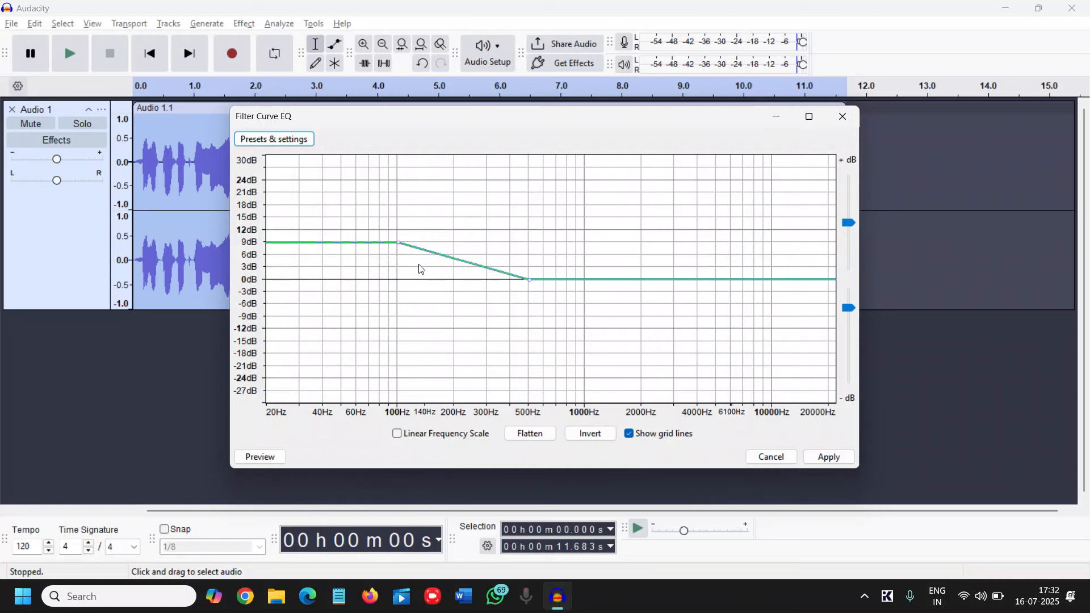
Load the Treble Boost factory preset in the Filter Curve EQ and apply it to the selected recording.
left_click(286, 141)
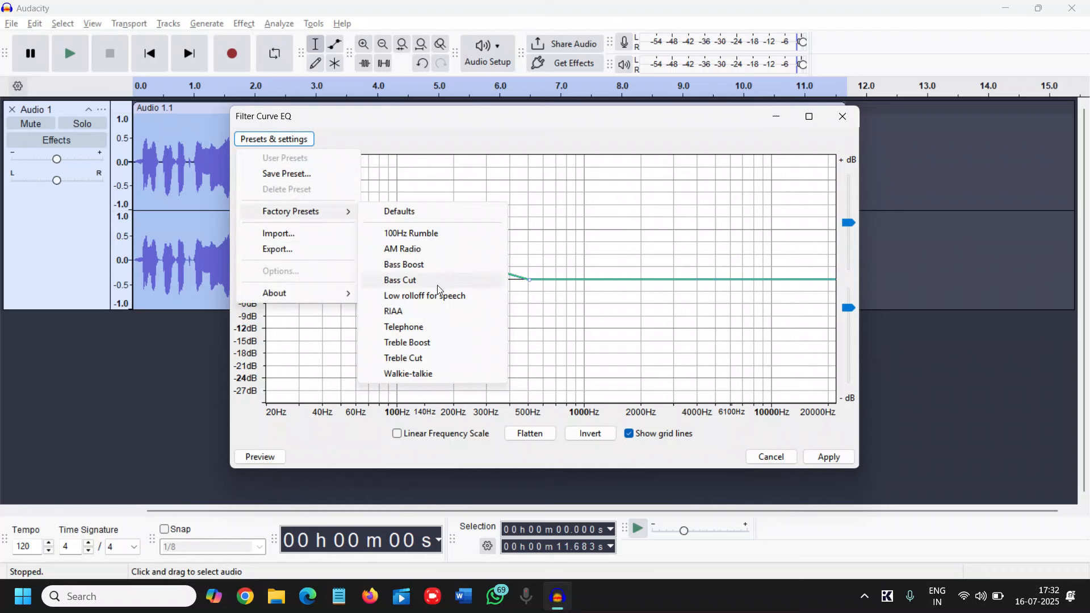
left_click(411, 343)
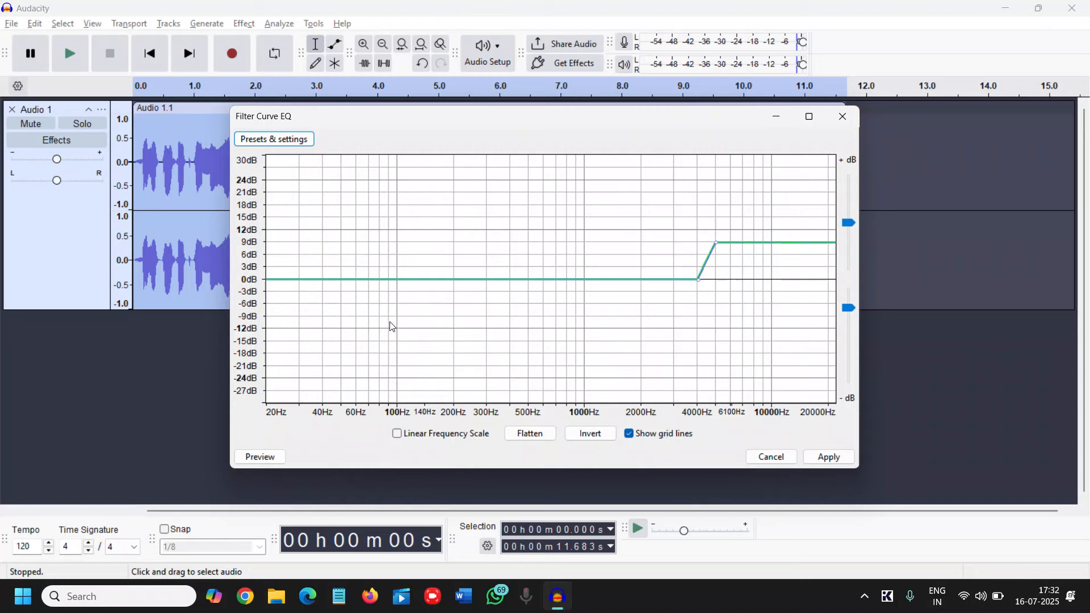
left_click(828, 458)
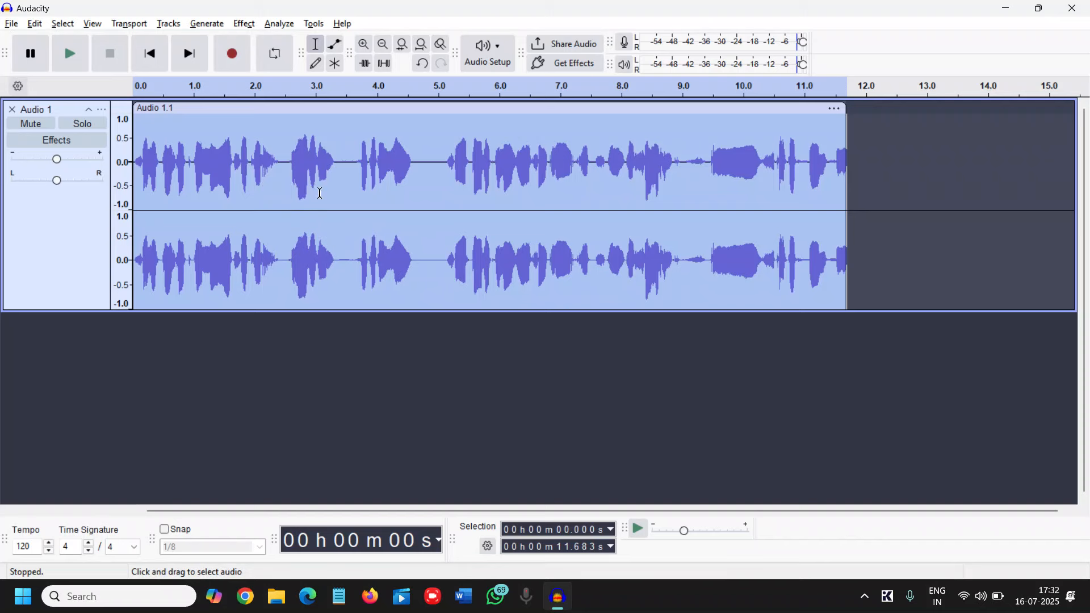
Apply the Compressor effect to the selected recording with the Podcast/Radio factory preset.
left_click(247, 26)
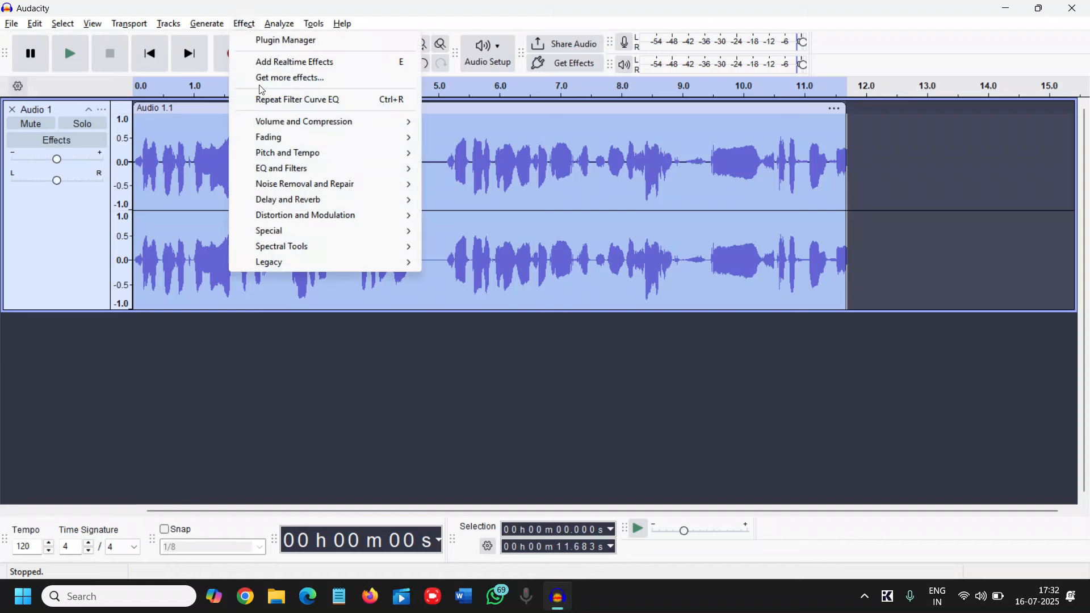
mouse_move(278, 129)
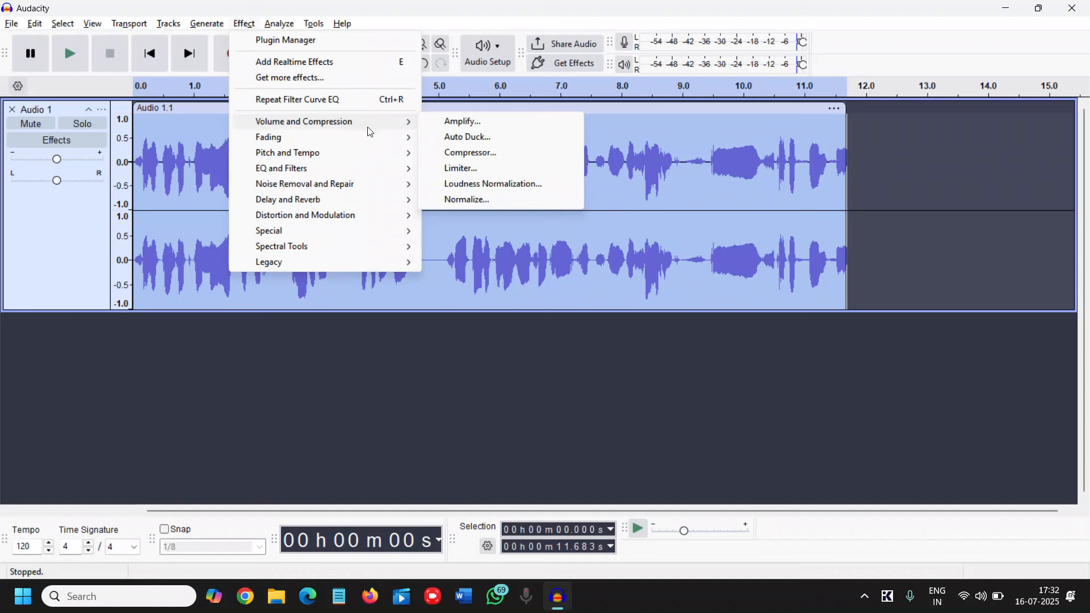
left_click(482, 153)
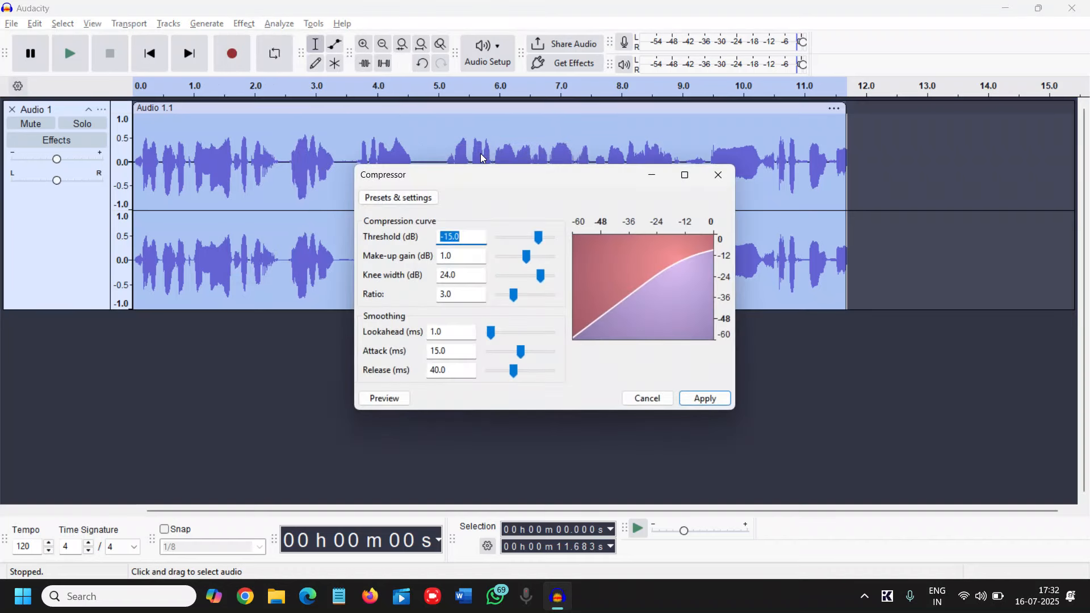
left_click(407, 203)
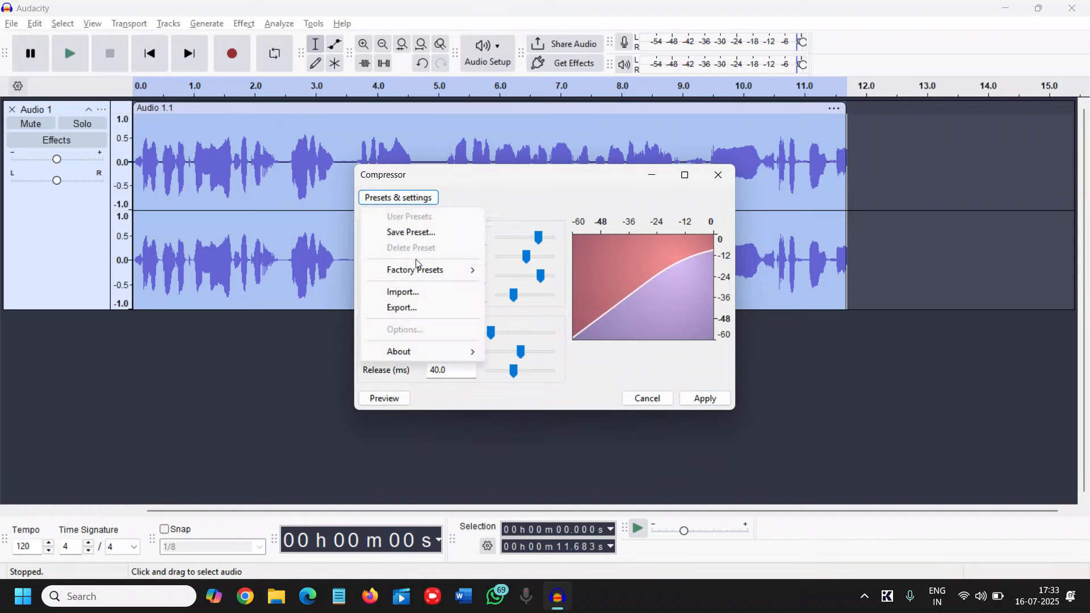
mouse_move(415, 274)
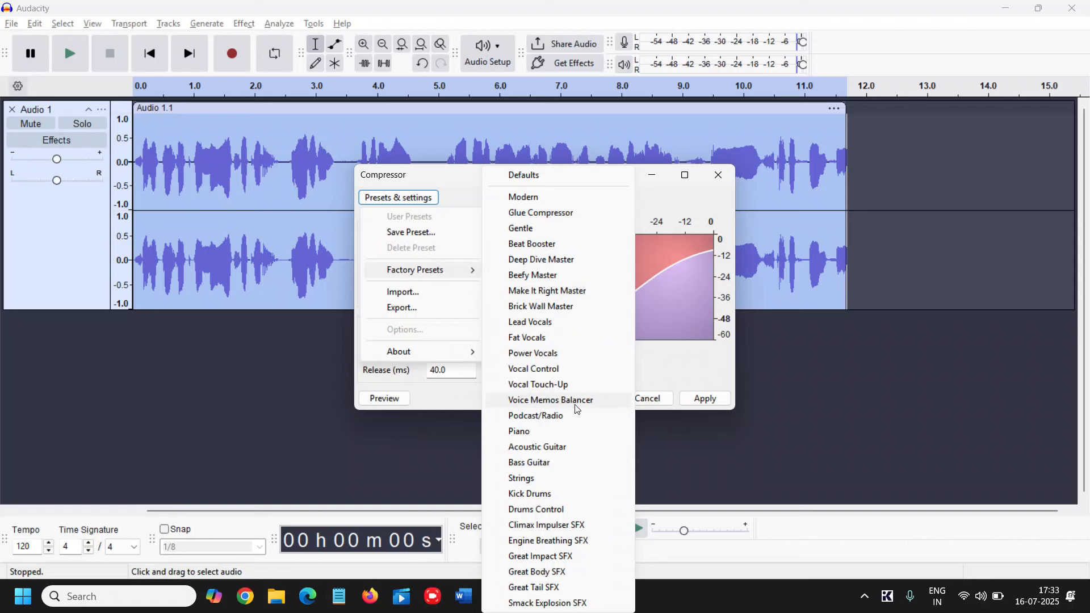
left_click(536, 417)
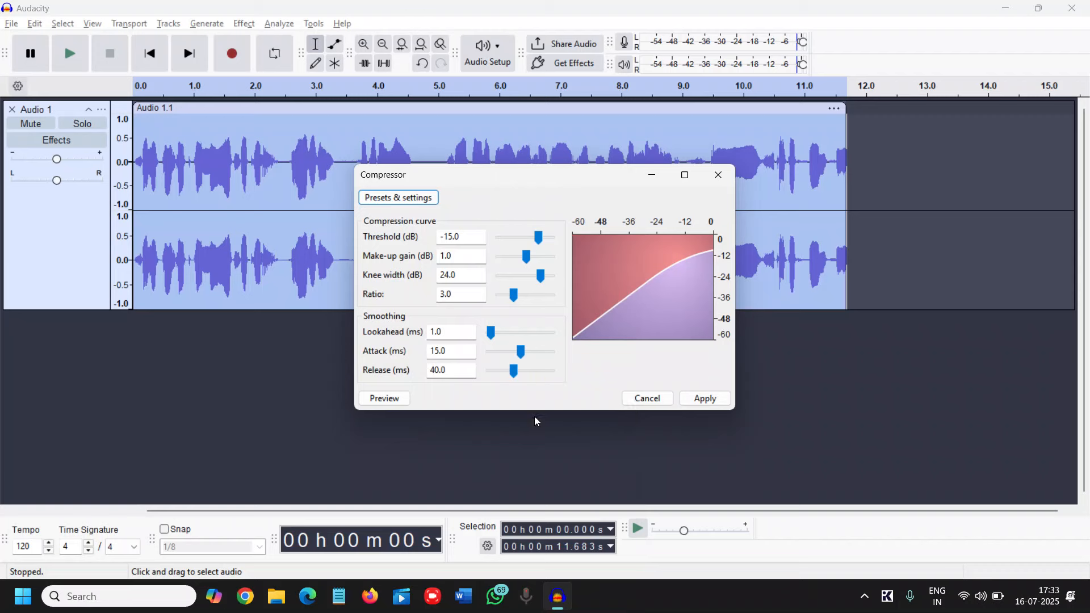
left_click(703, 400)
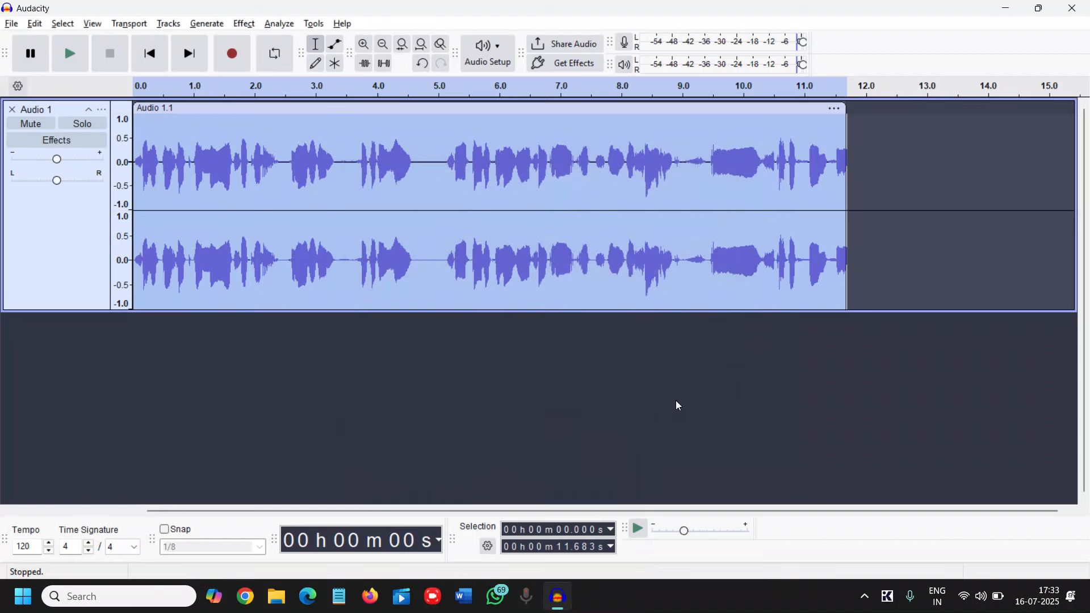
Play the processed voice recording from near its start.
left_click(142, 162)
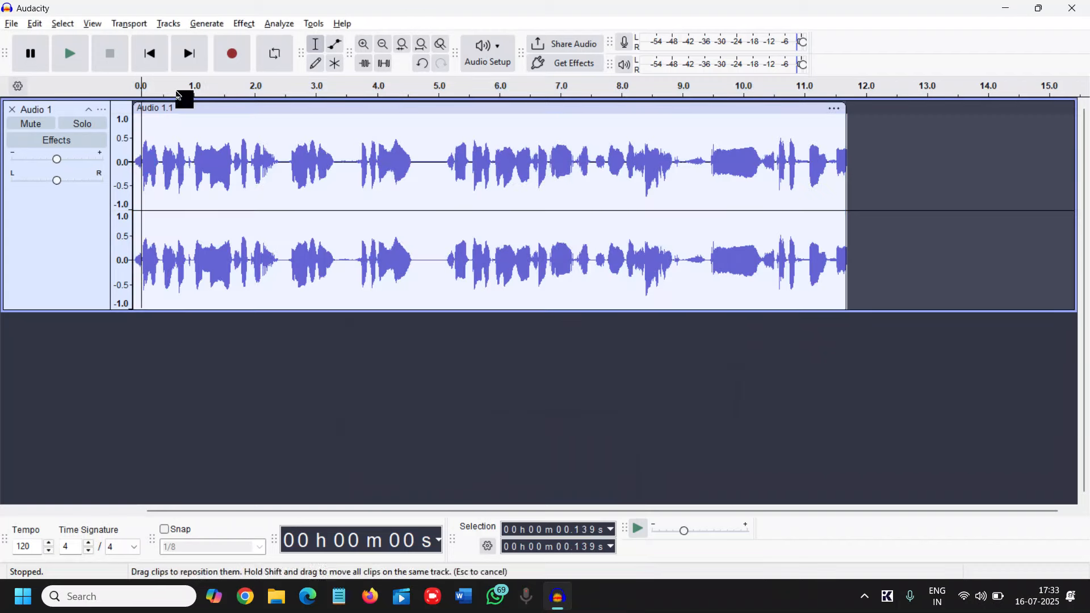
left_click(57, 64)
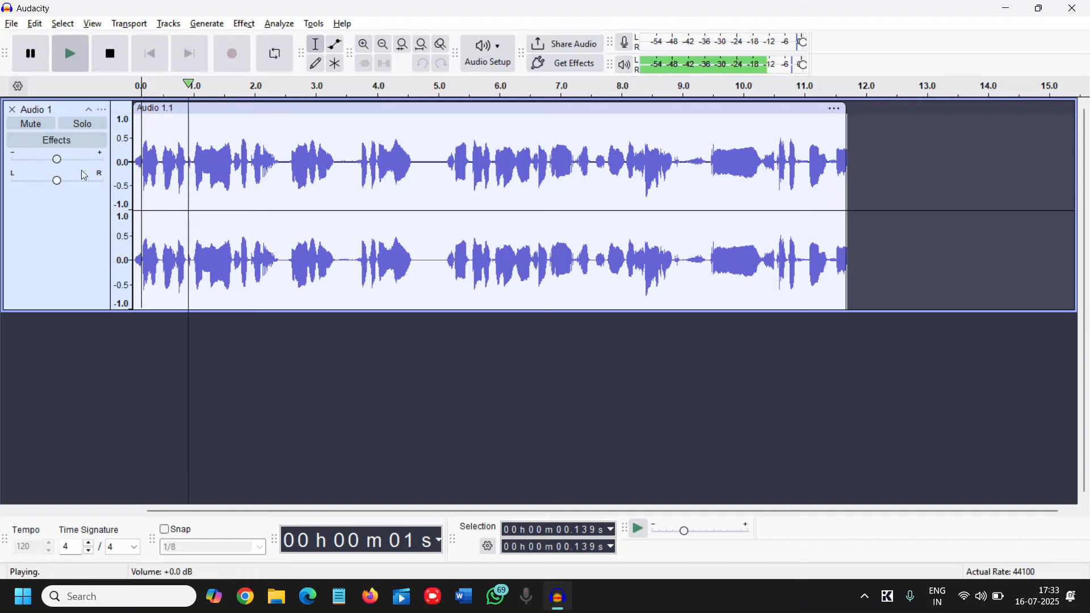